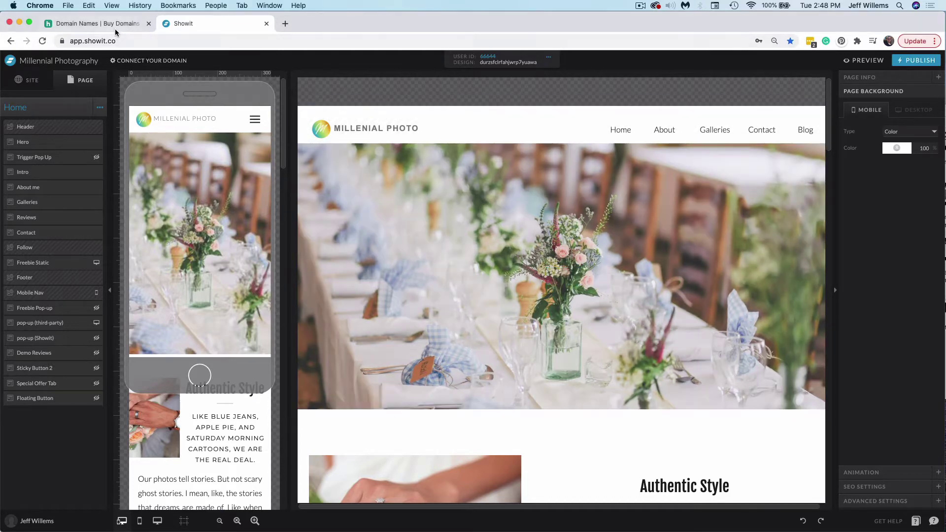
# Open Hover's overview for sampledomain1.com, showing nameservers ns1.hover.com and ns2.hover.com.
pyautogui.click(115, 26)
pyautogui.moveTo(781, 68)
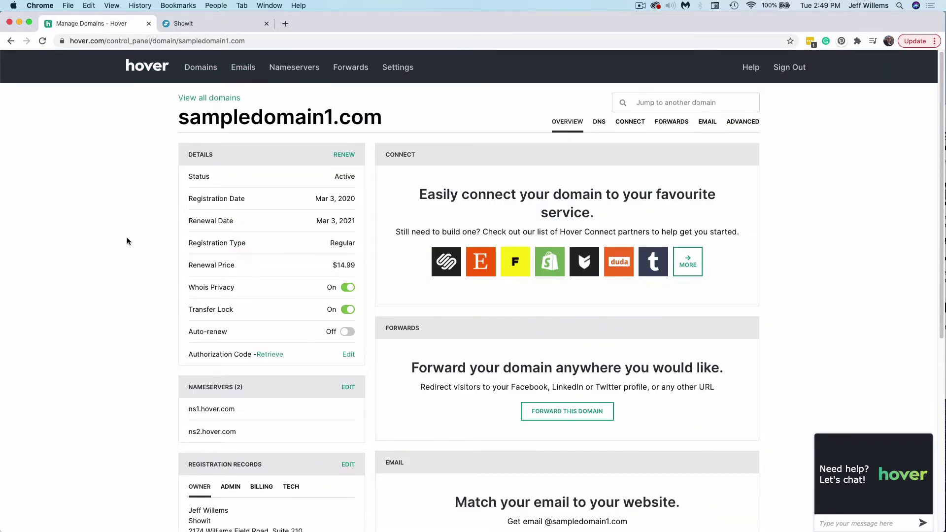
pyautogui.moveTo(179, 115); pyautogui.dragTo(381, 112)
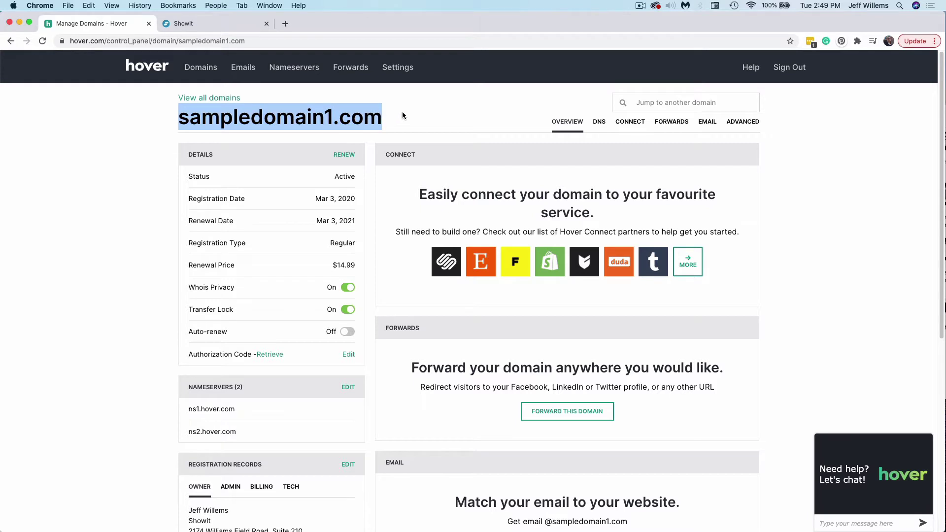
pyautogui.click(402, 116)
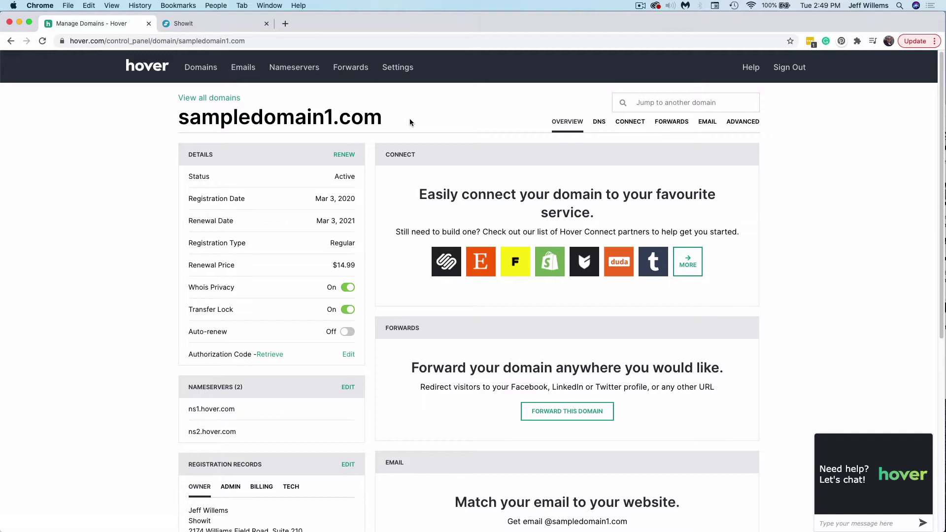
# Show the DNS records for sampledomain1.com, including the A @ record at 35.188.6.38.
pyautogui.click(599, 123)
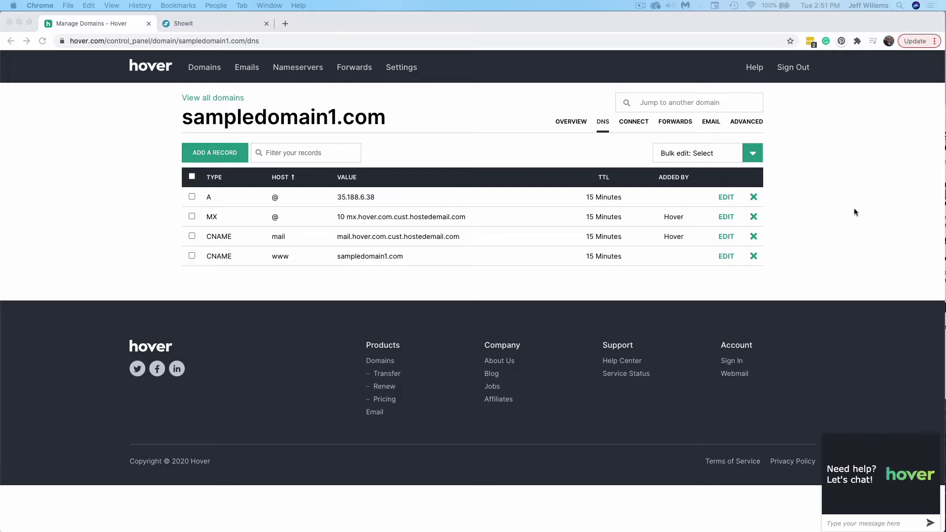
# Change the A @ record's IP from 35.188.6.38 to 75.101.134.27 and save it.
pyautogui.click(726, 198)
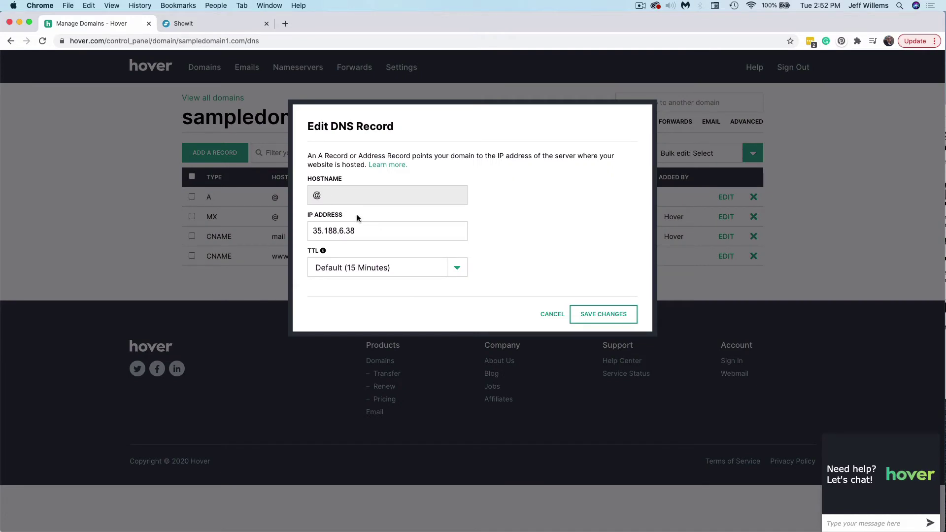
pyautogui.doubleClick(321, 155)
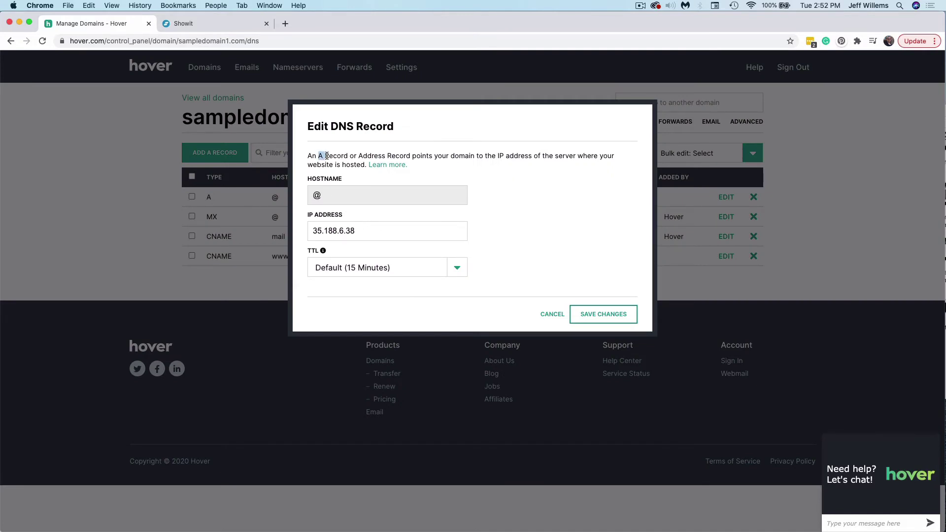
pyautogui.click(398, 176)
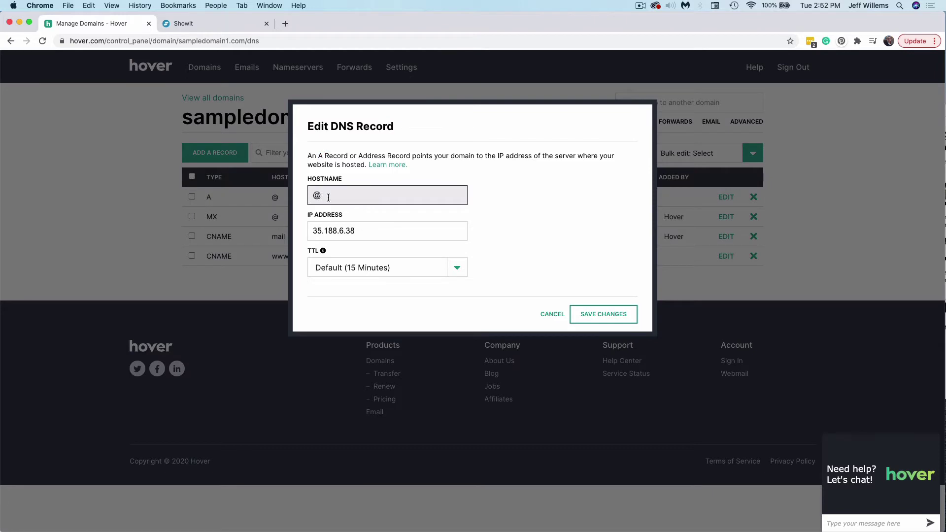
pyautogui.moveTo(359, 230); pyautogui.dragTo(306, 232)
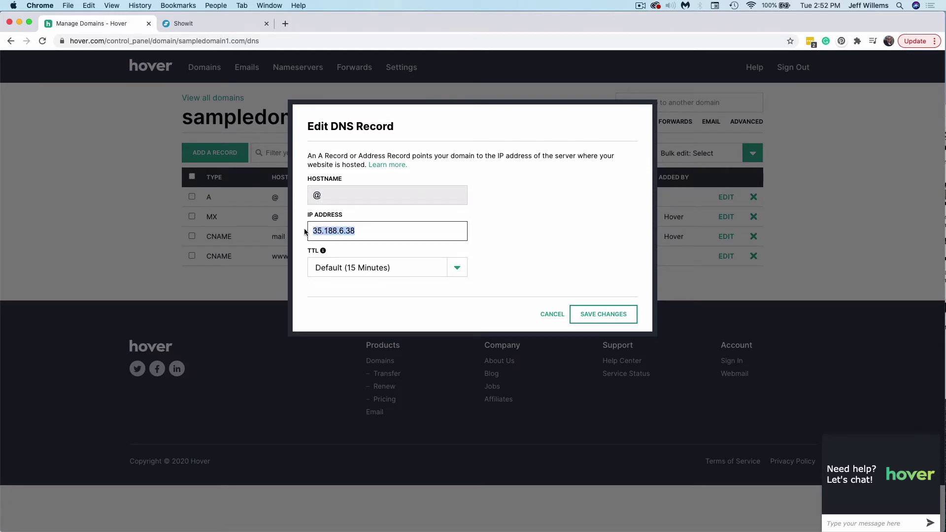
pyautogui.write('75.101.134.27')
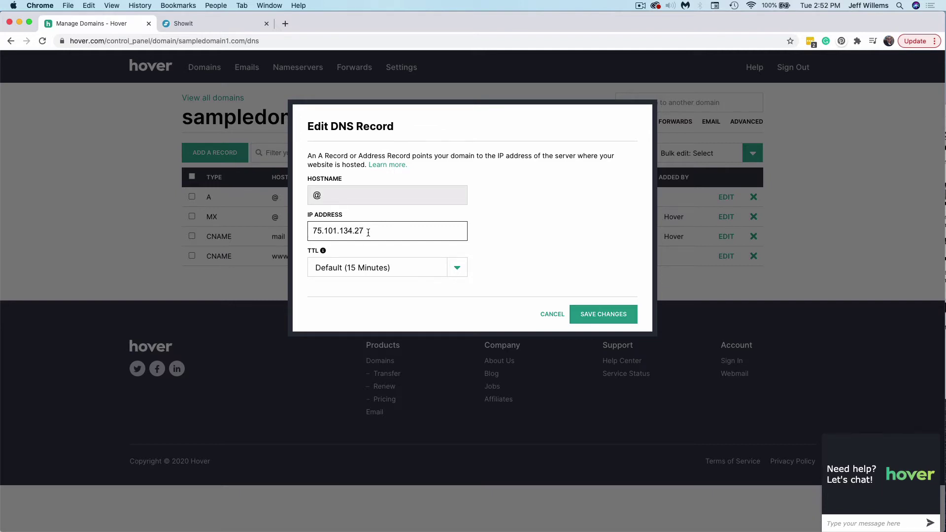
pyautogui.moveTo(369, 230); pyautogui.dragTo(290, 235)
pyautogui.click(480, 232)
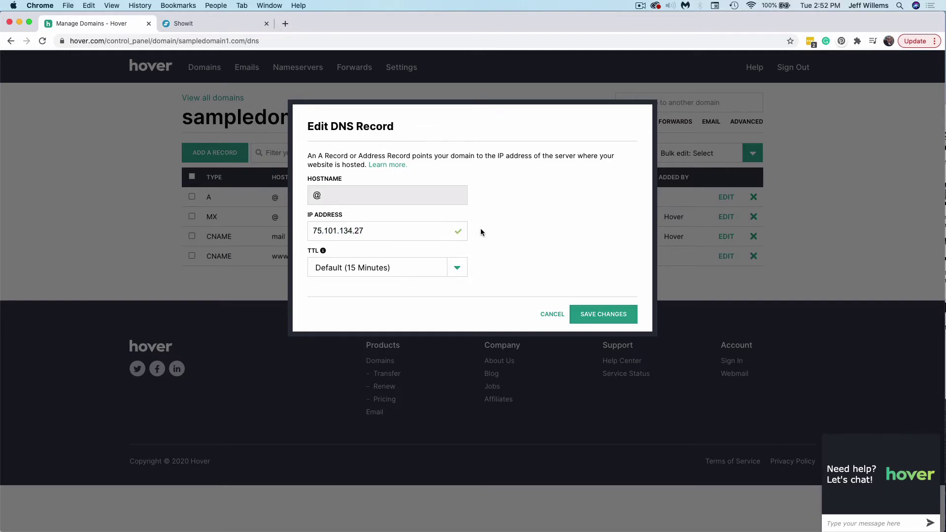
pyautogui.click(600, 317)
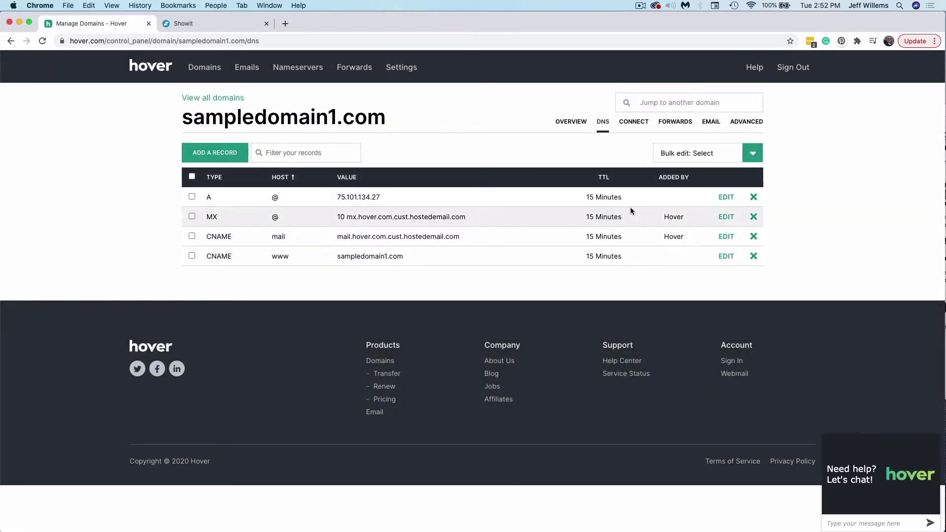
# Add a wildcard A record with hostname * pointing to 75.101.134.27.
pyautogui.click(232, 152)
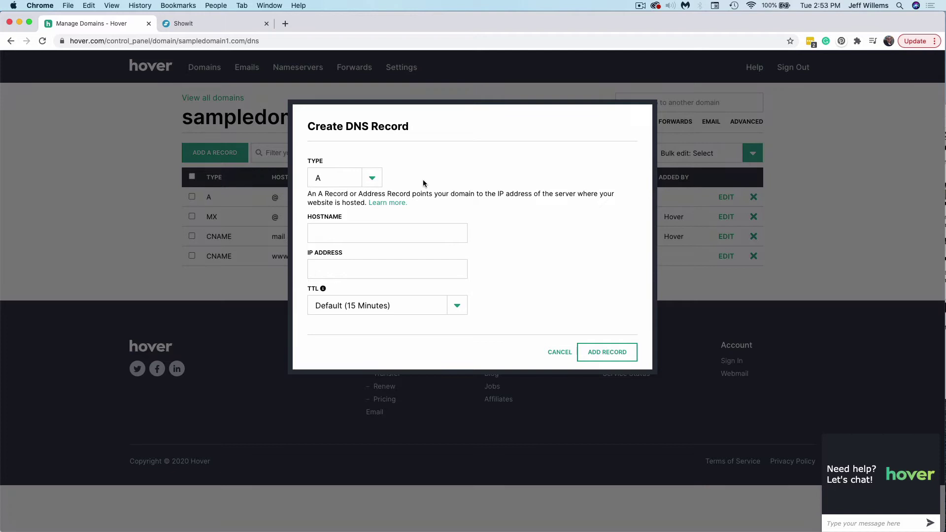
pyautogui.click(403, 231)
pyautogui.write('*')
pyautogui.click(366, 265)
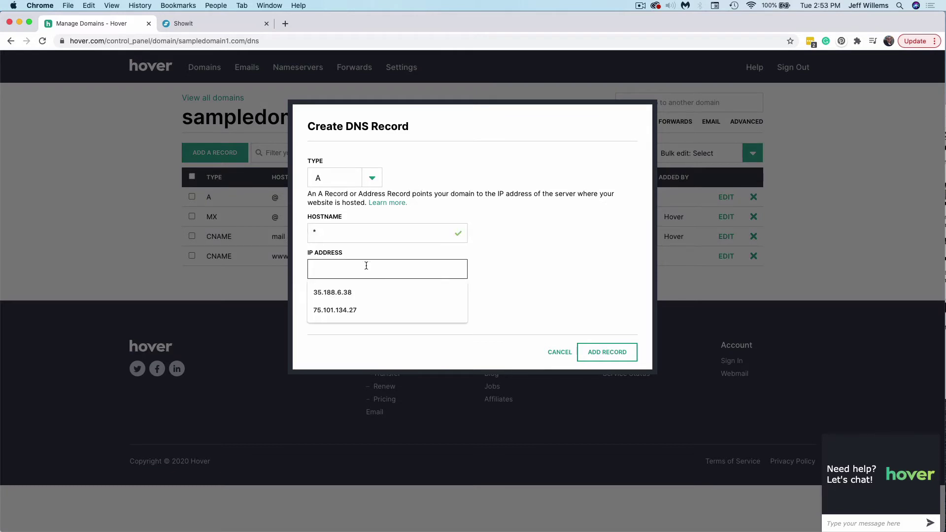
pyautogui.press('Down')
pyautogui.press('Down')
pyautogui.press('Return')
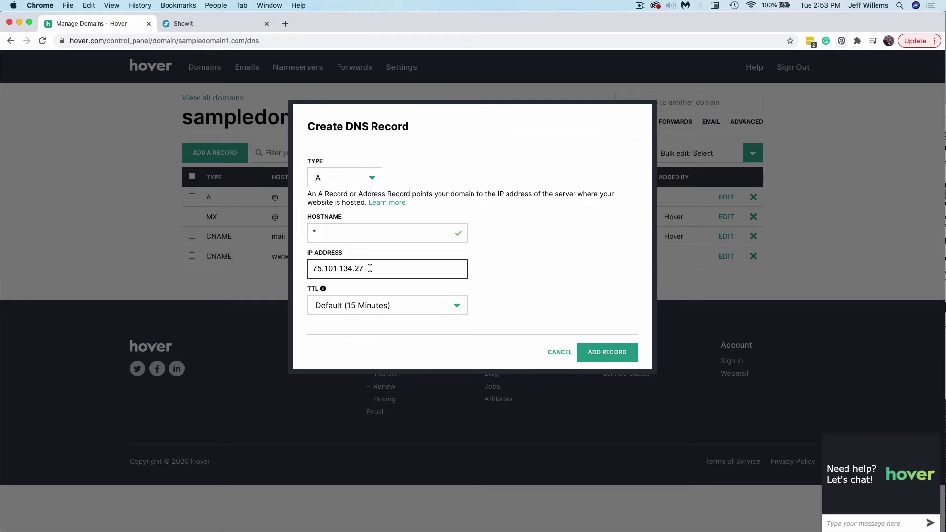
pyautogui.moveTo(364, 269); pyautogui.dragTo(355, 268)
pyautogui.click(480, 266)
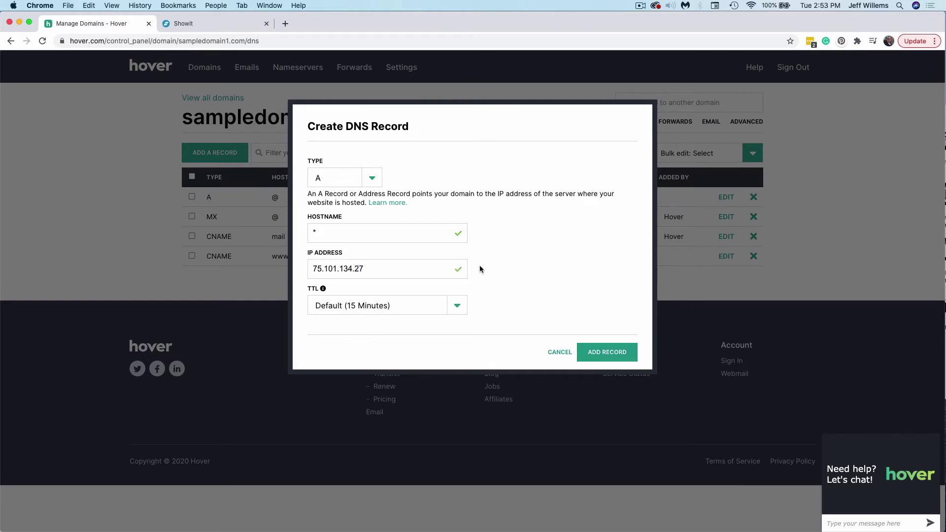
pyautogui.click(606, 354)
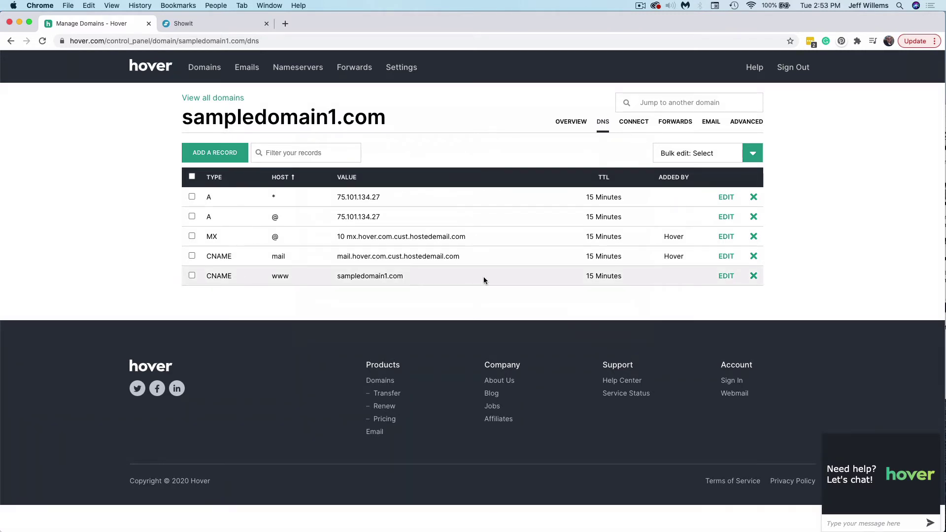
# Delete the old www CNAME and add a CNAME with hostname www targeting sampledomain1.com.
pyautogui.click(753, 276)
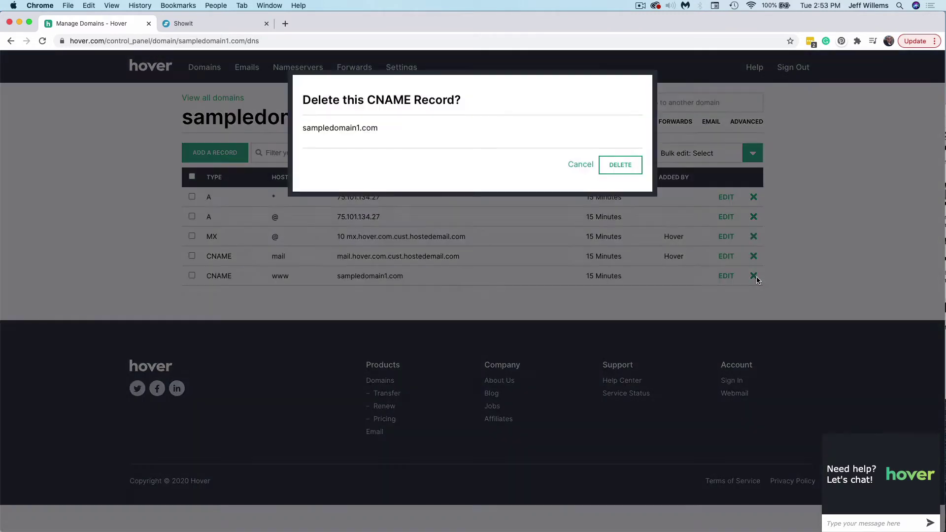
pyautogui.click(634, 164)
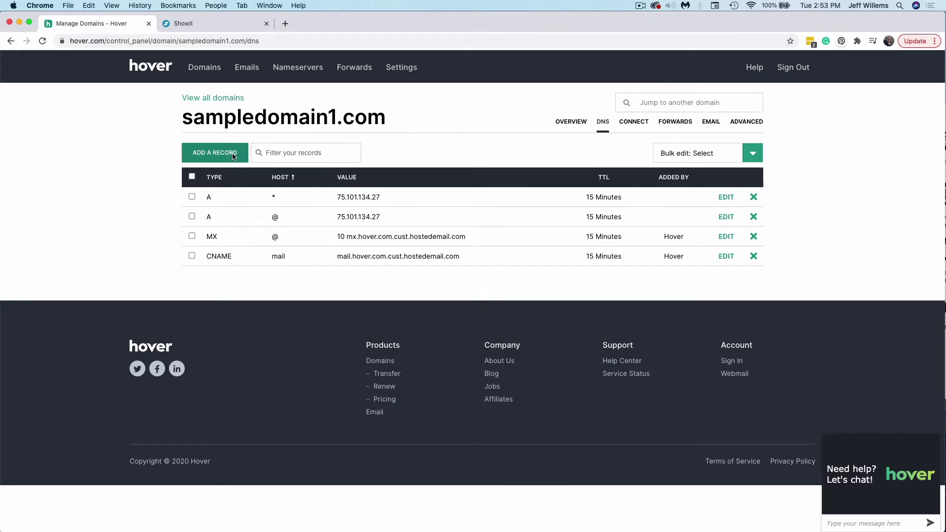
pyautogui.click(232, 154)
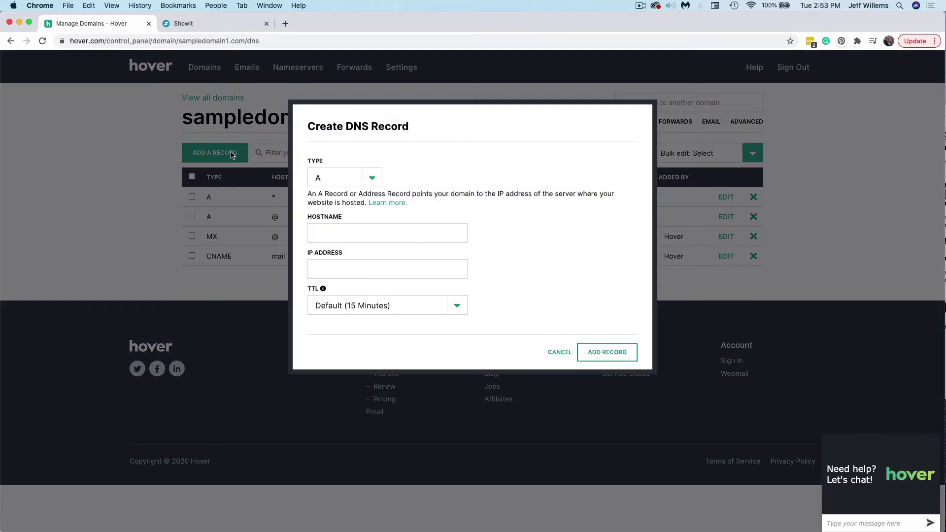
pyautogui.click(372, 181)
pyautogui.click(371, 199)
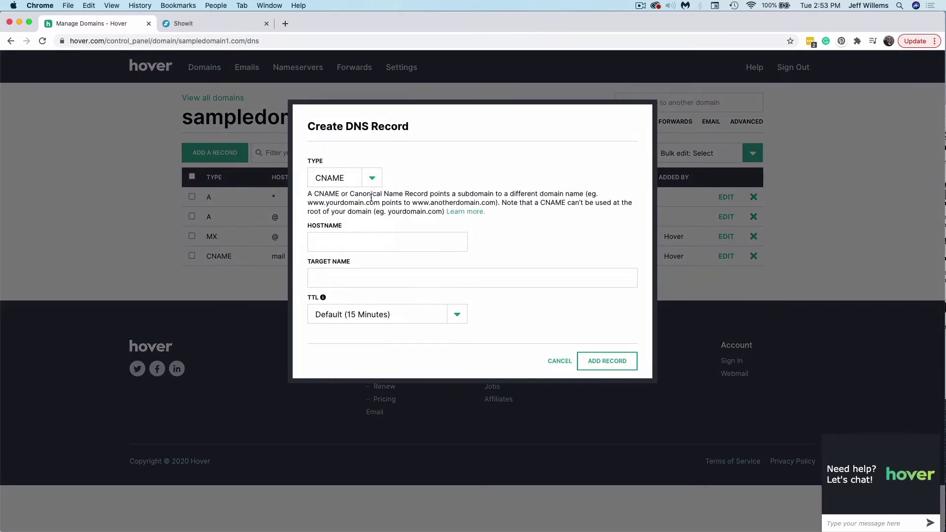
pyautogui.click(368, 238)
pyautogui.write('www')
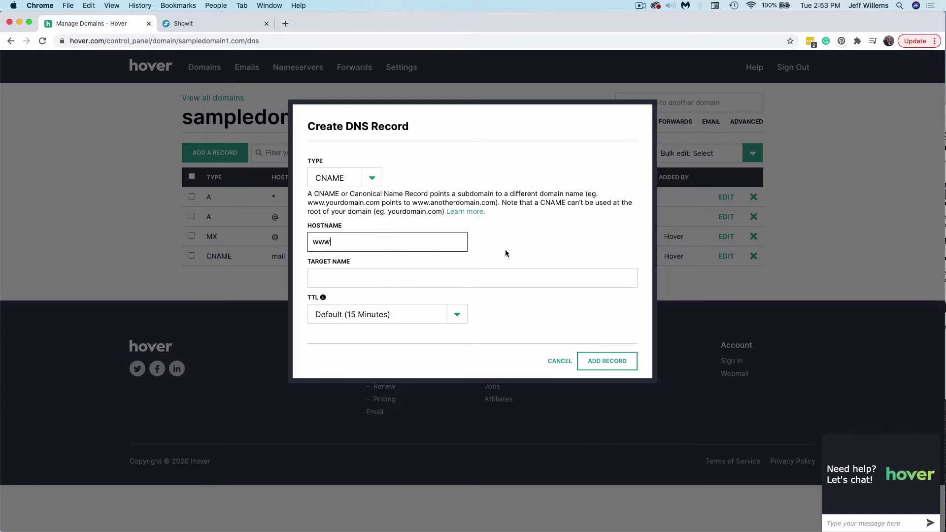
pyautogui.click(460, 280)
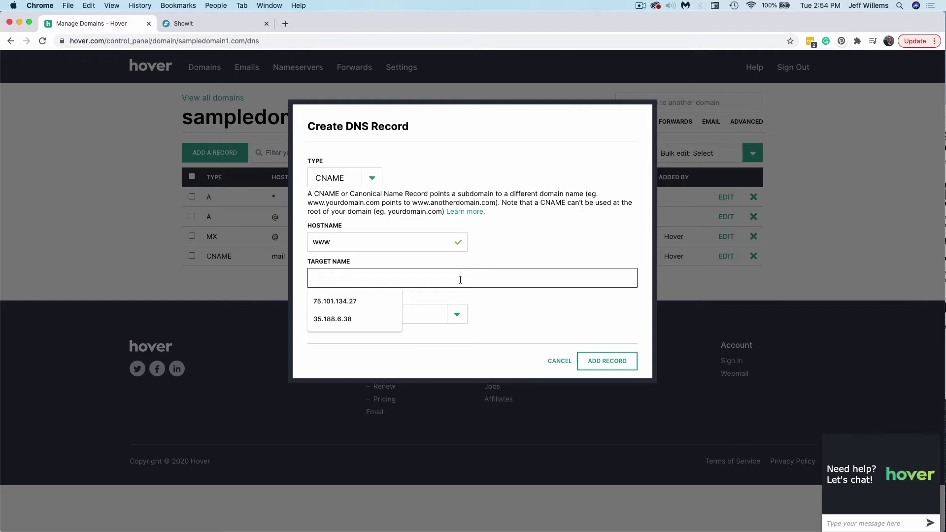
pyautogui.write('@')
pyautogui.click(613, 366)
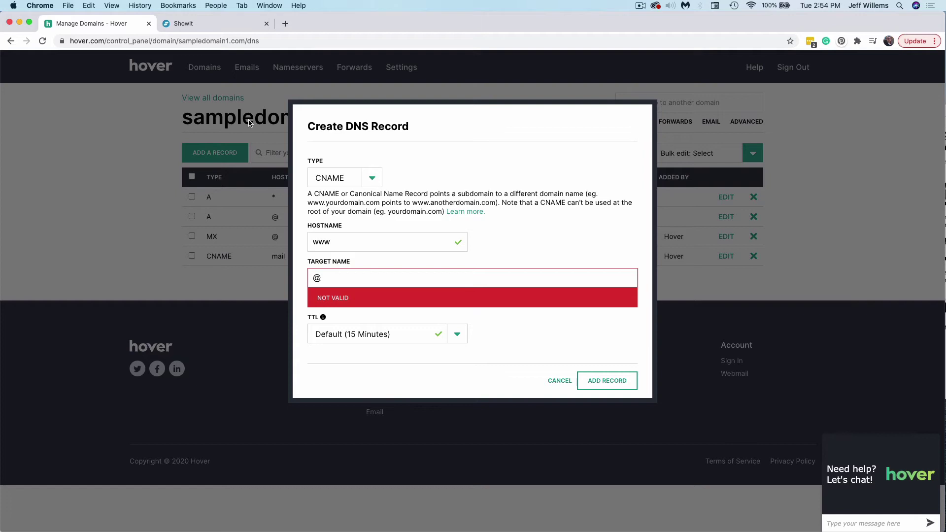
pyautogui.write('sampledomain1.com')
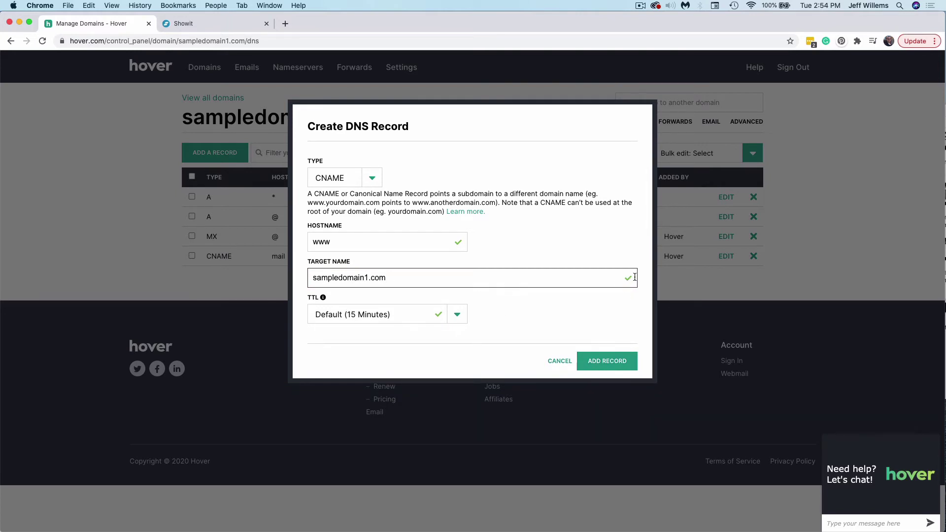
pyautogui.click(614, 365)
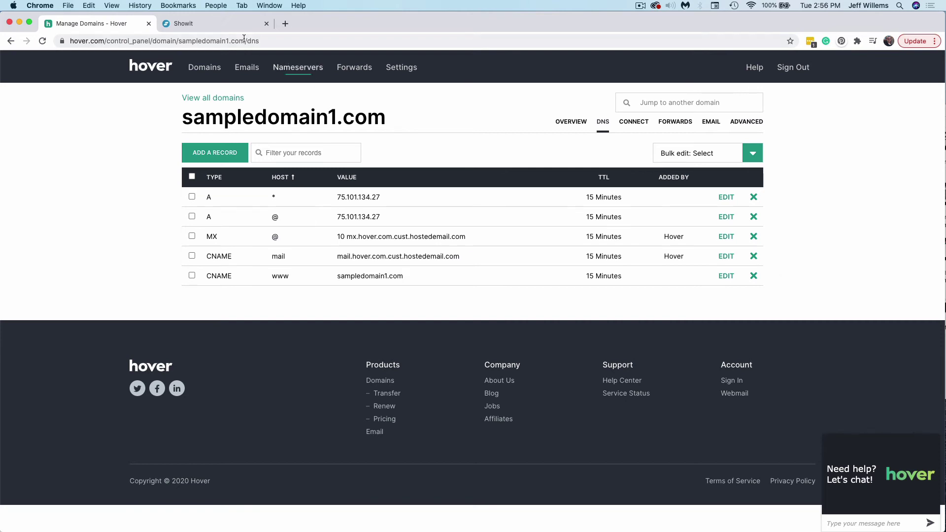
# Save sampledomain1.com as the Showit site's custom domain and bring up the publish dialog.
pyautogui.click(234, 24)
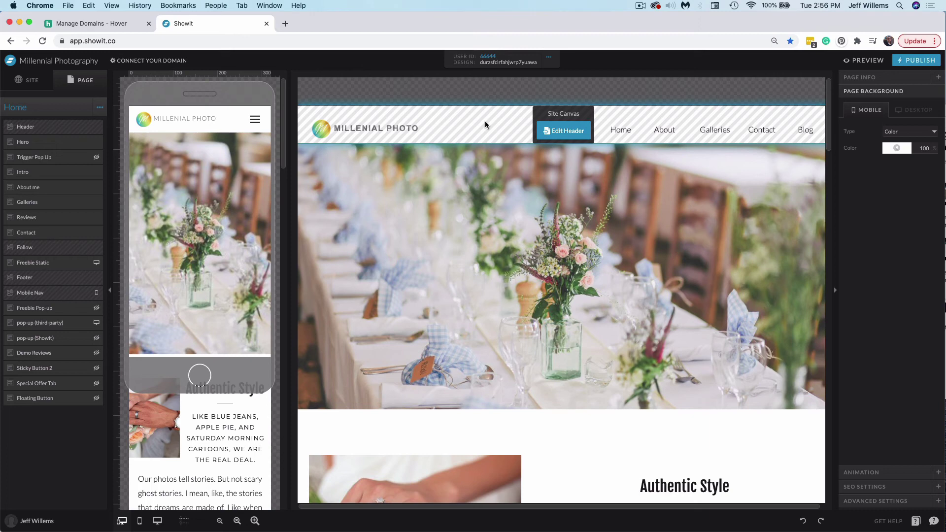
pyautogui.click(167, 62)
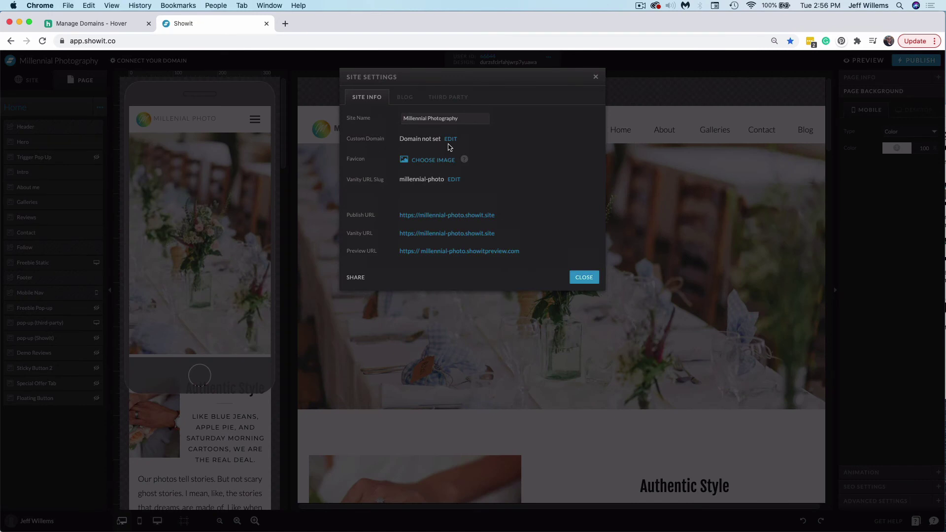
pyautogui.click(451, 140)
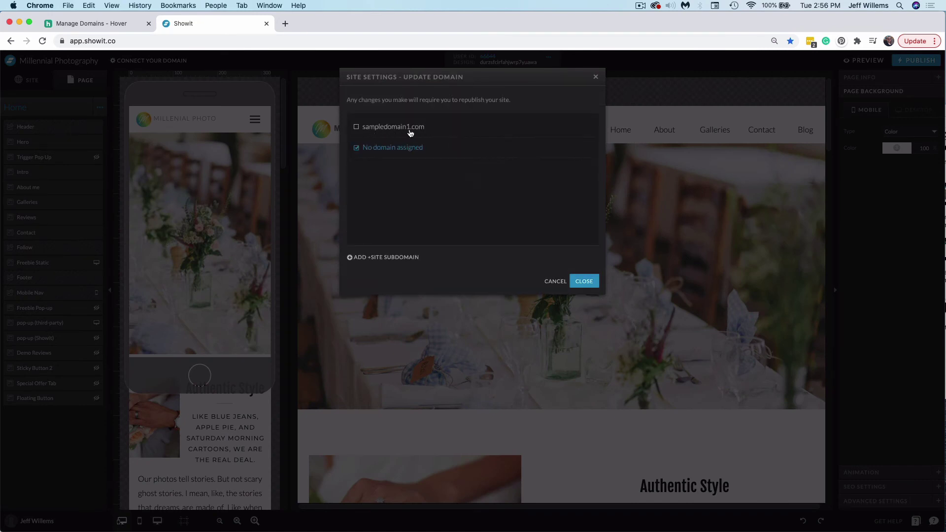
pyautogui.click(383, 129)
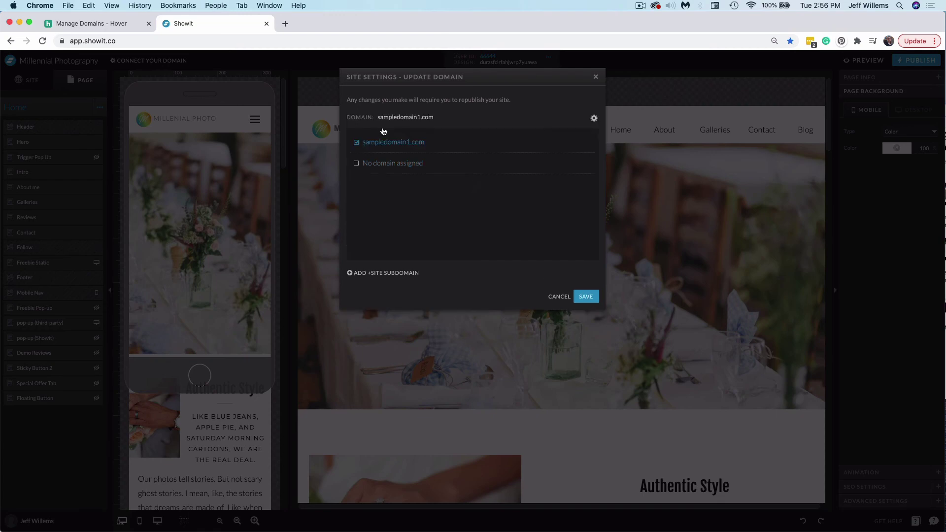
pyautogui.click(586, 297)
pyautogui.click(916, 60)
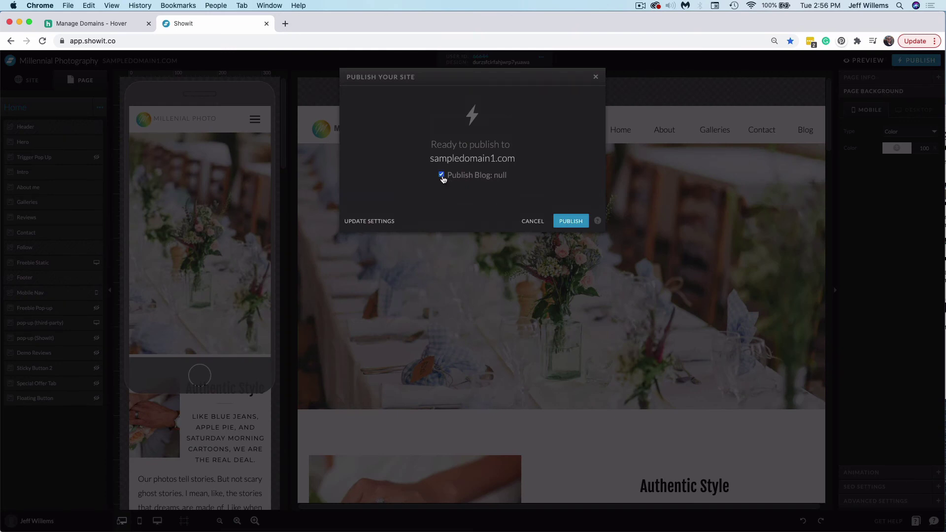
# Publish the site to sampledomain1.com with Publish Blog unchecked.
pyautogui.click(442, 176)
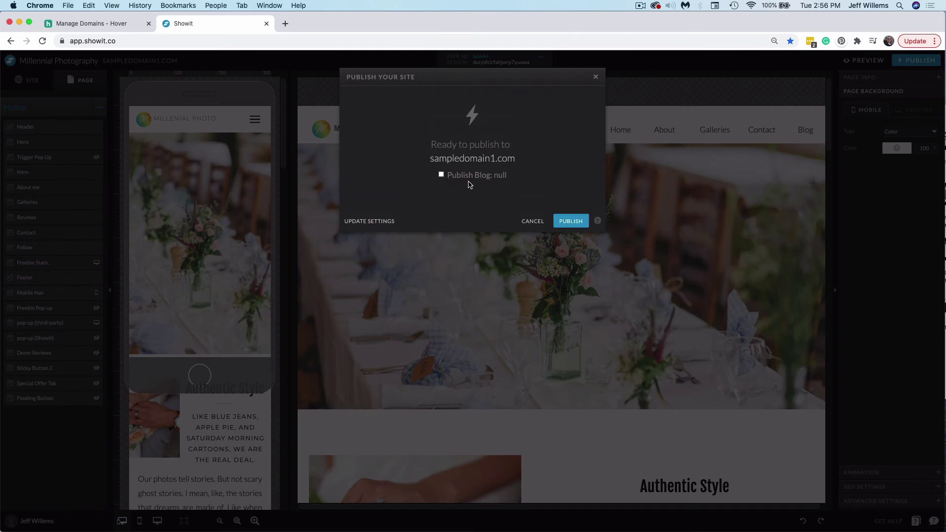
pyautogui.click(574, 222)
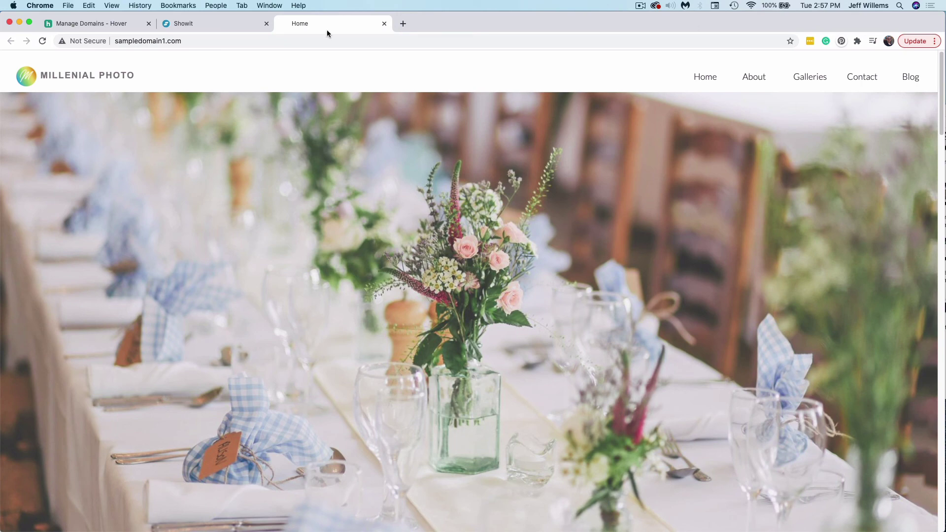
# Return to the Showit editor tab showing the Millennial Photography Home page.
pyautogui.click(245, 28)
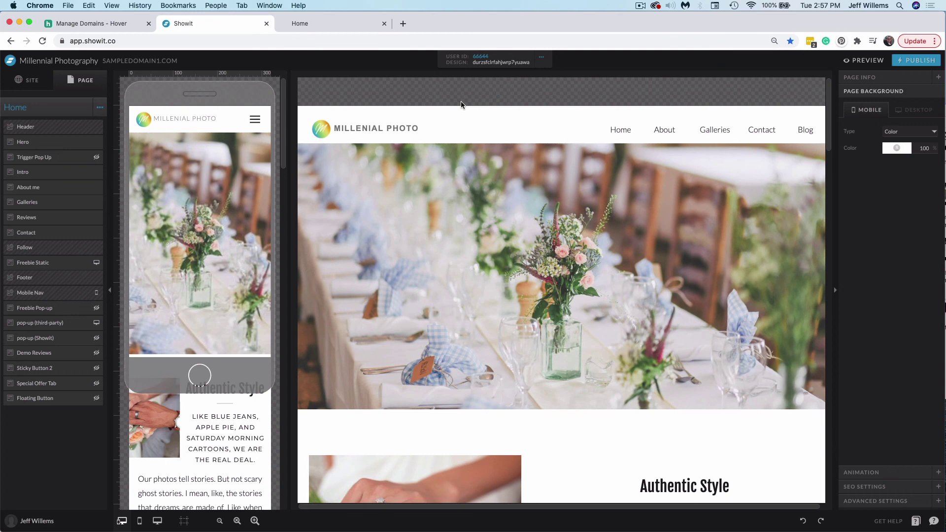
pyautogui.scroll(-1, 623, 224)
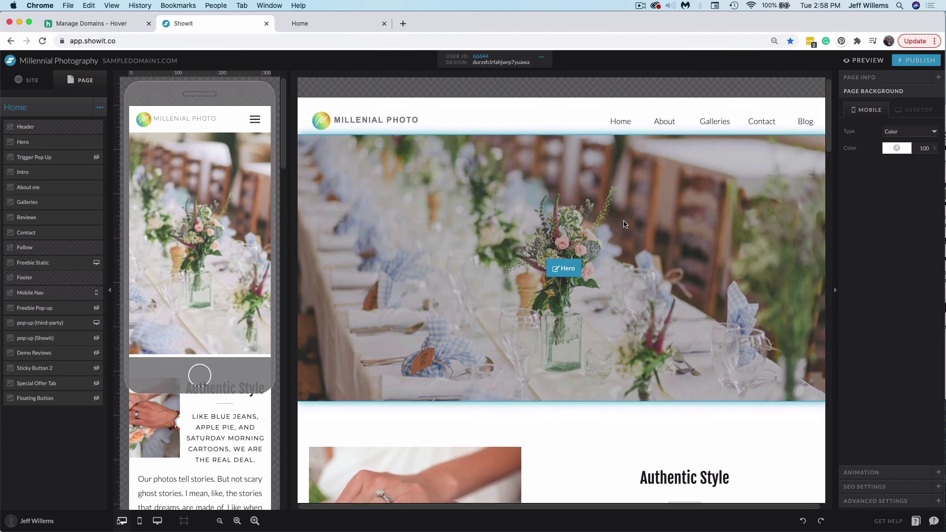